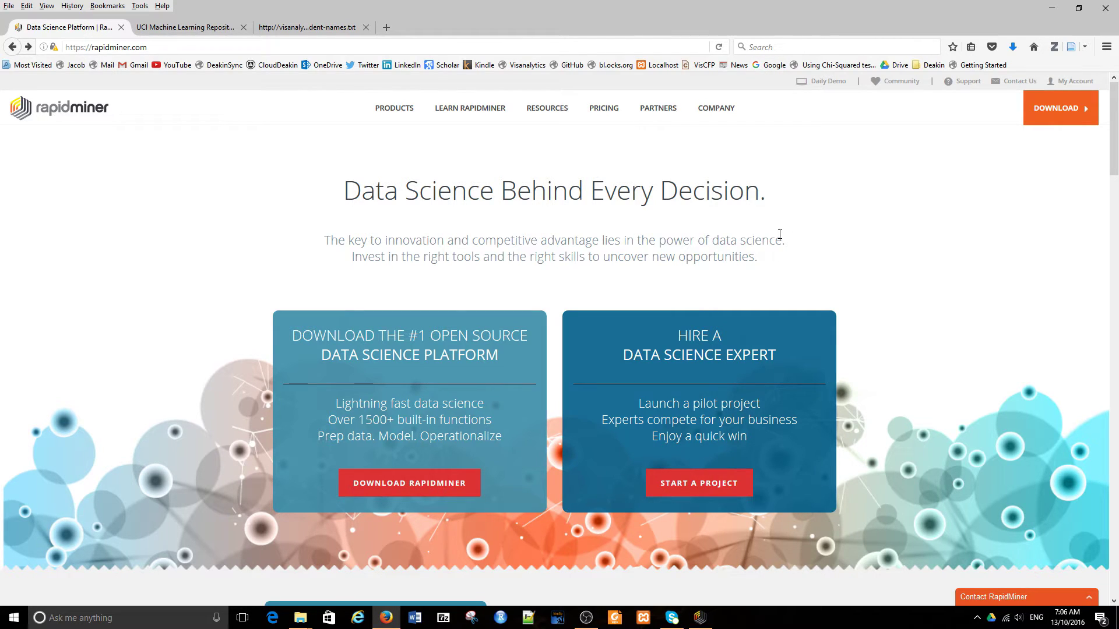
Step: Go from the RapidMiner homepage to the RapidMiner download page
click(410, 493)
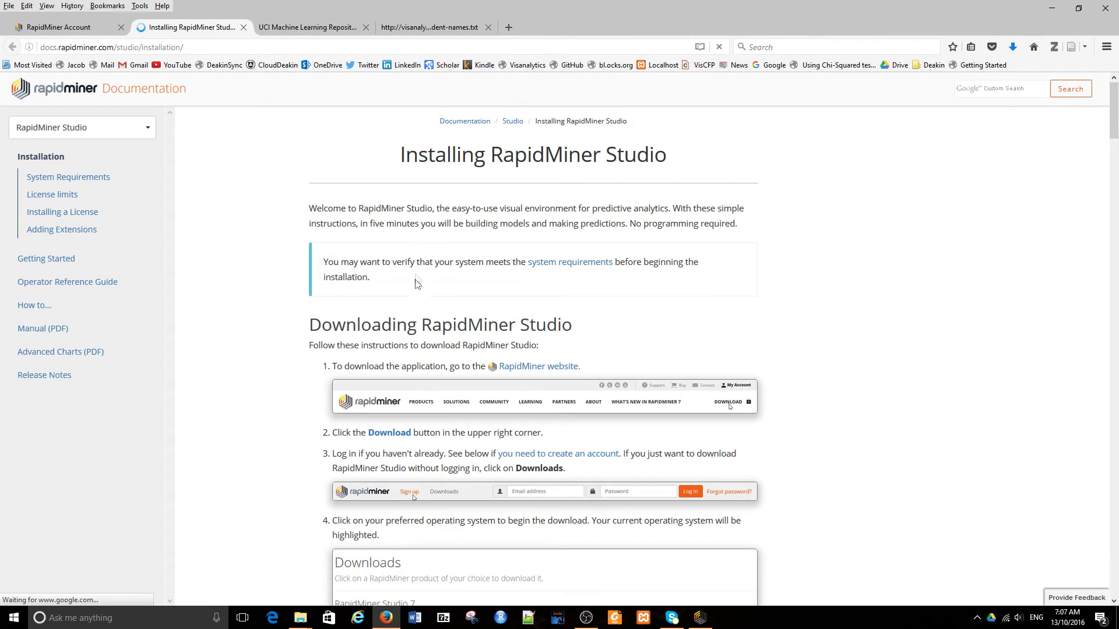
Step: Skim the Installing RapidMiner Studio guide, then minimize Firefox to reveal RapidMiner Studio
scroll(885, 285, down, 5)
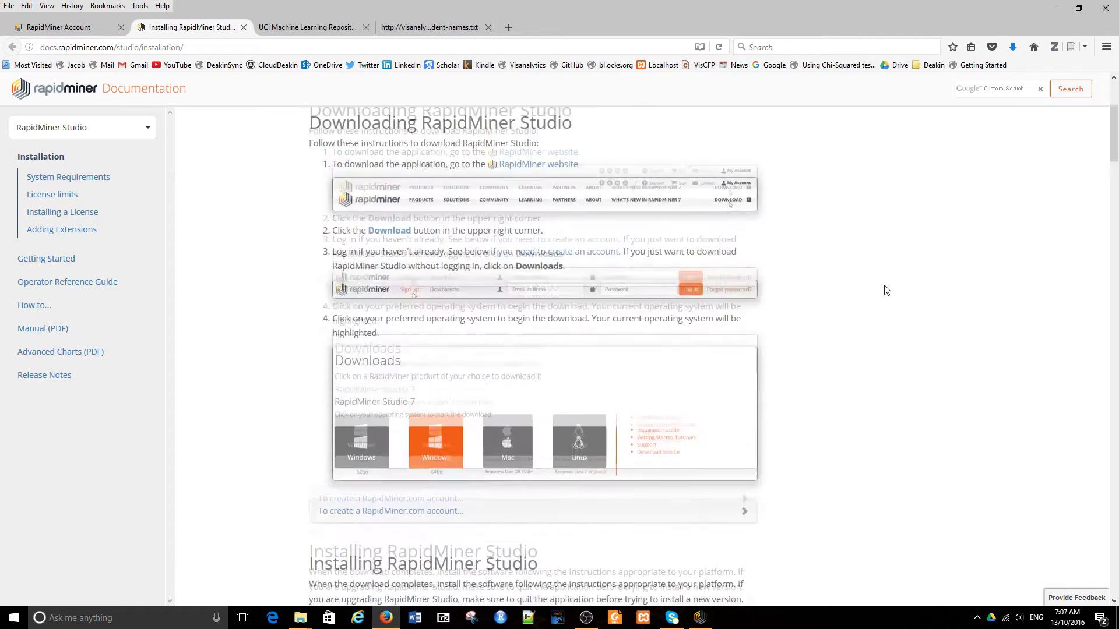
scroll(885, 290, down, 3)
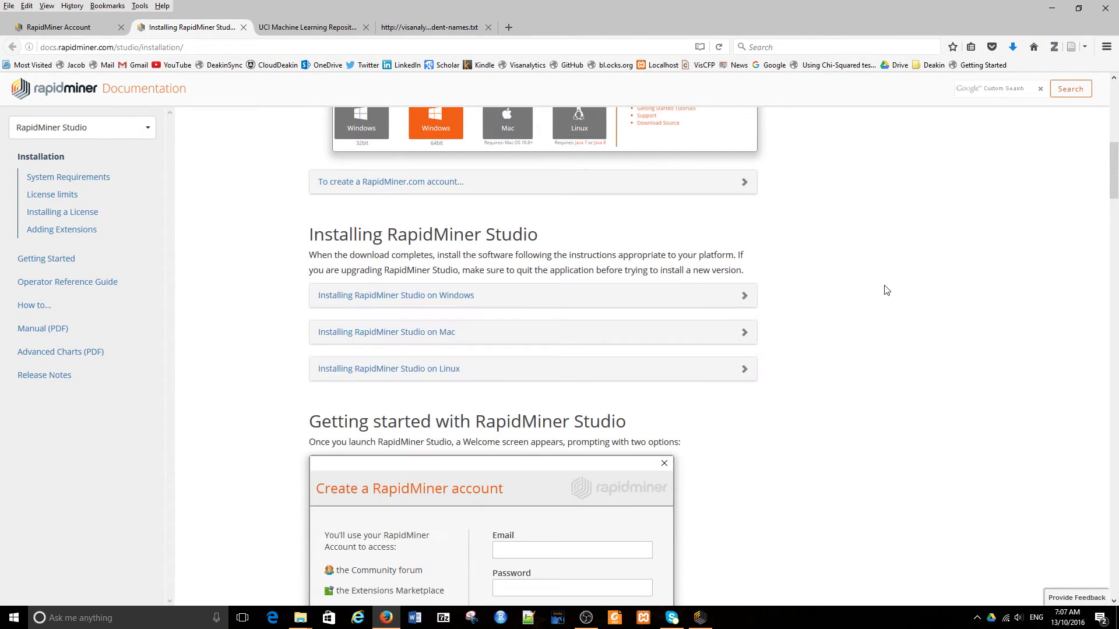
scroll(885, 290, up, 2)
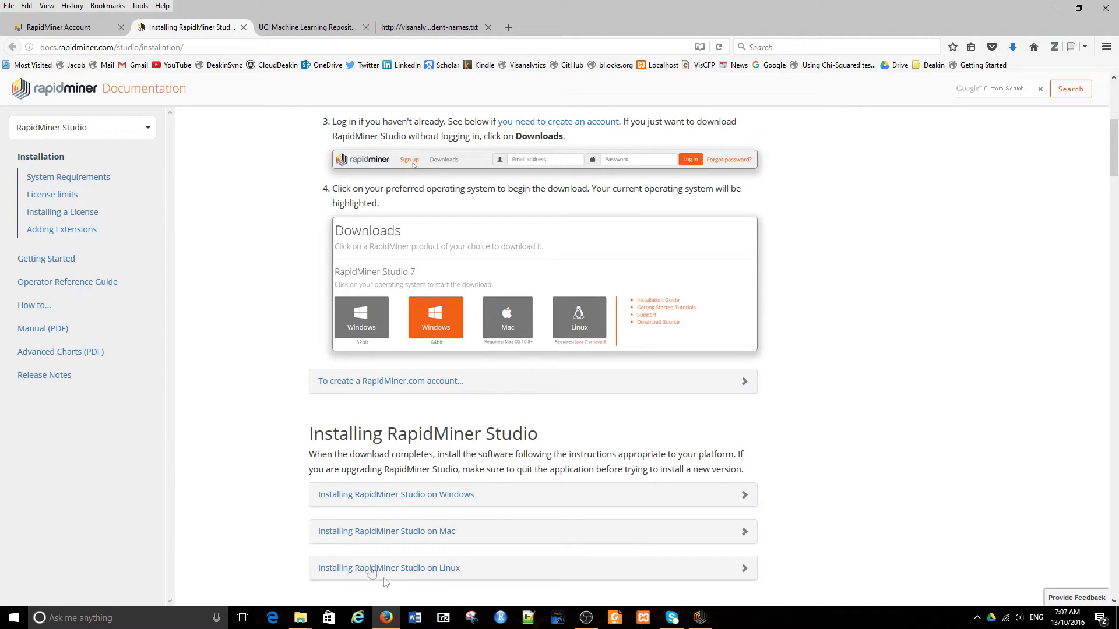
click(1050, 9)
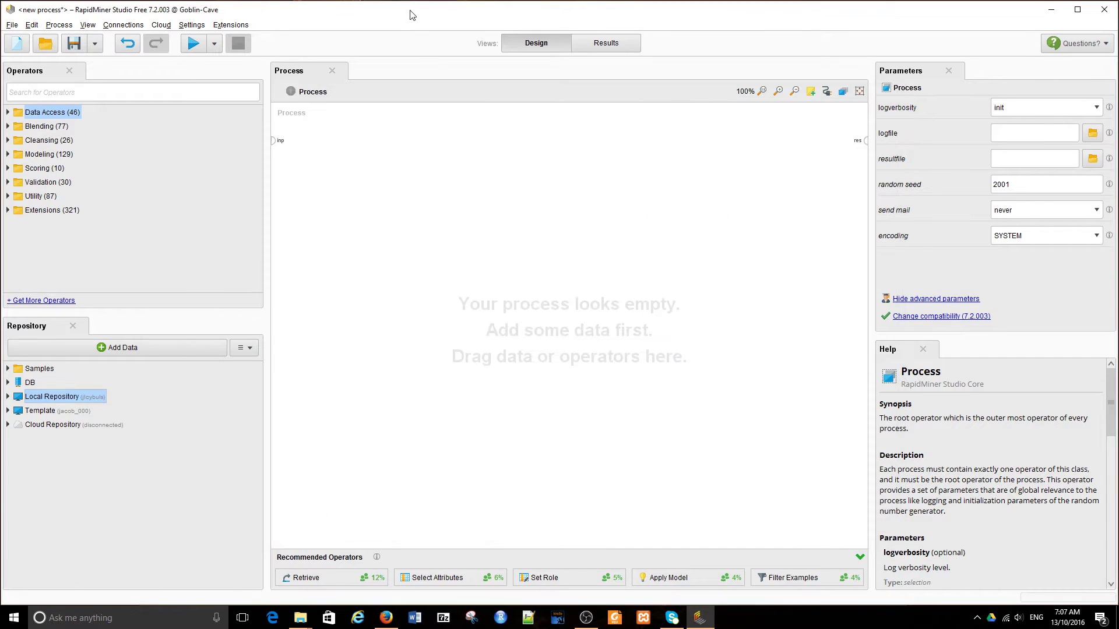
Step: Bring the RapidMiner Studio window in front of the File Explorer window
click(413, 14)
click(300, 617)
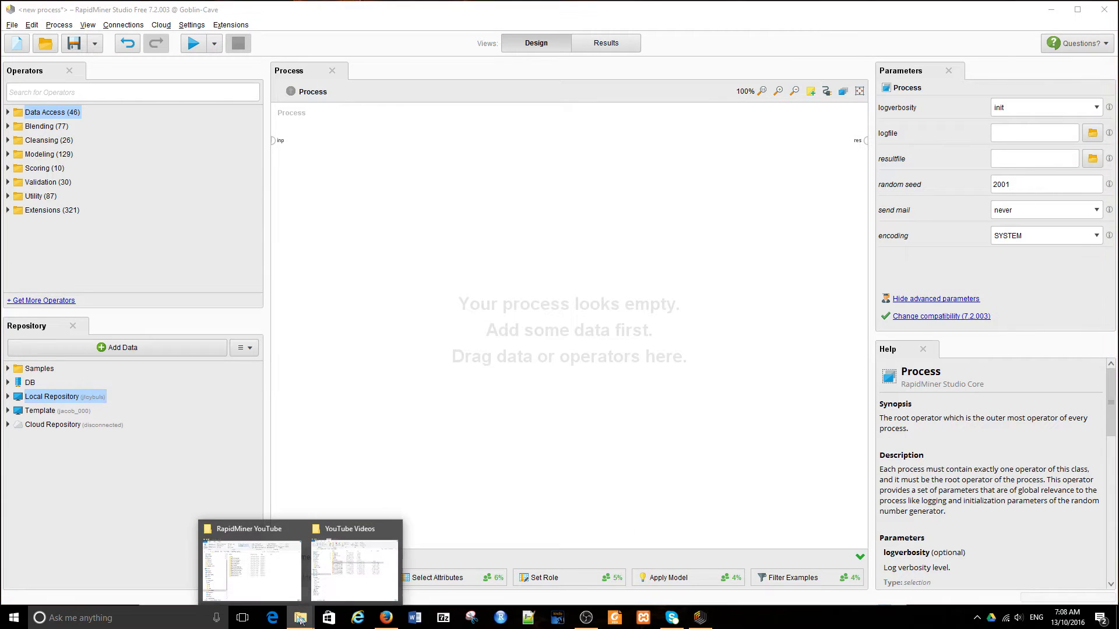
click(236, 582)
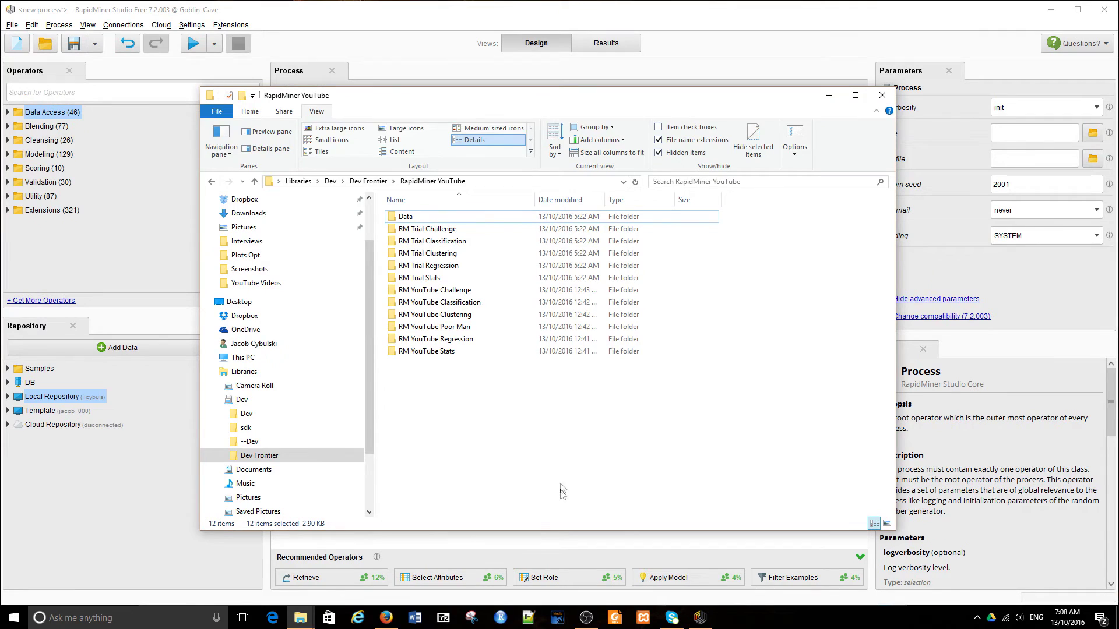
click(488, 182)
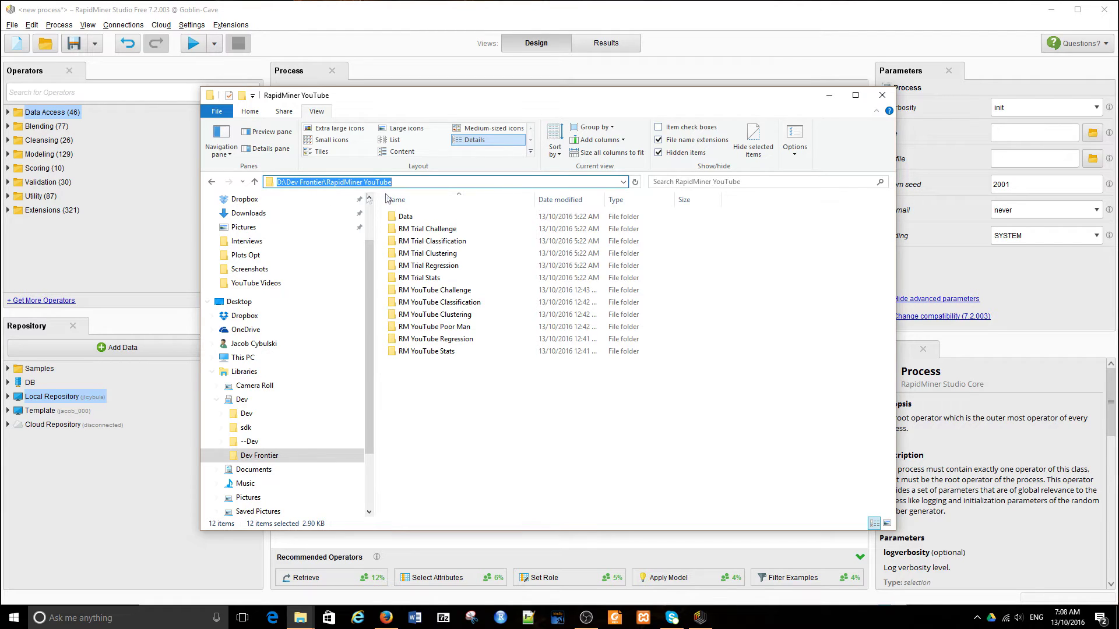
click(477, 181)
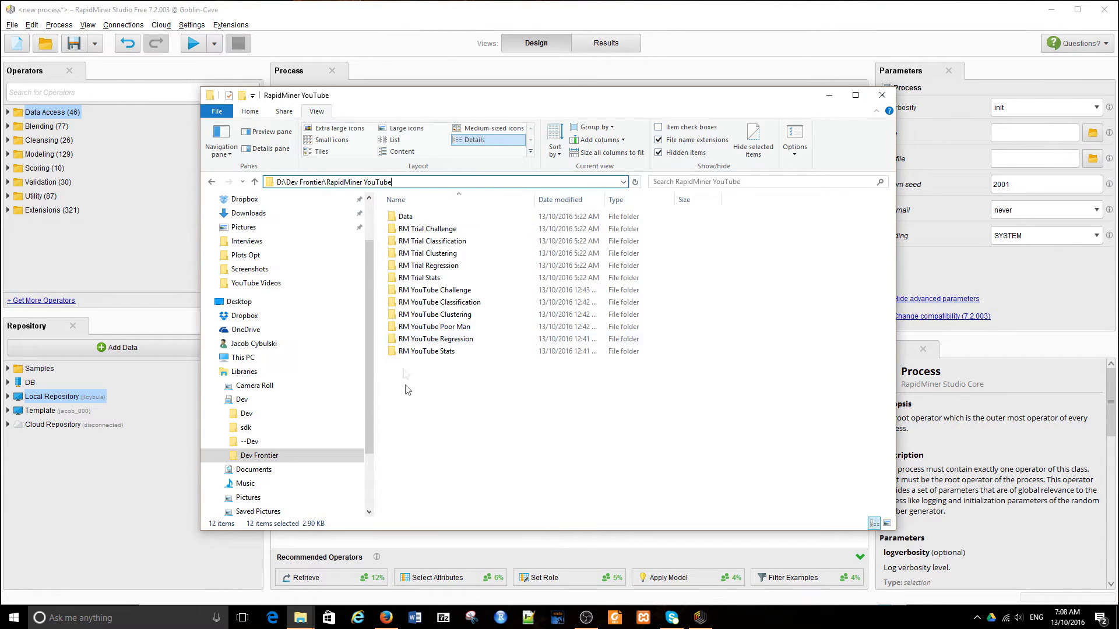
click(431, 340)
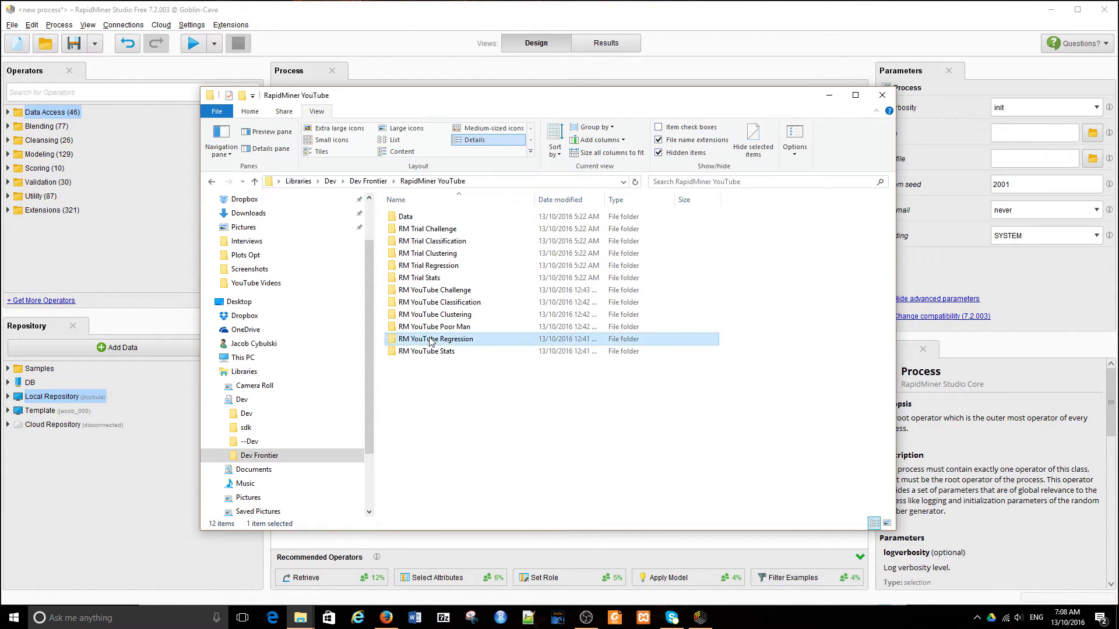
double_click(430, 341)
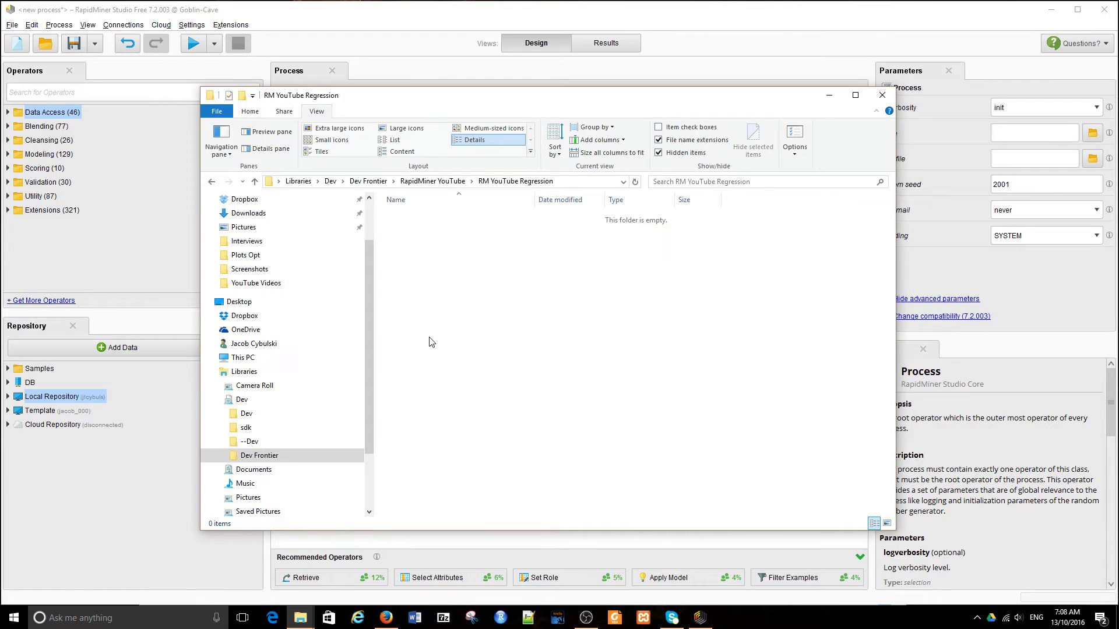
click(446, 182)
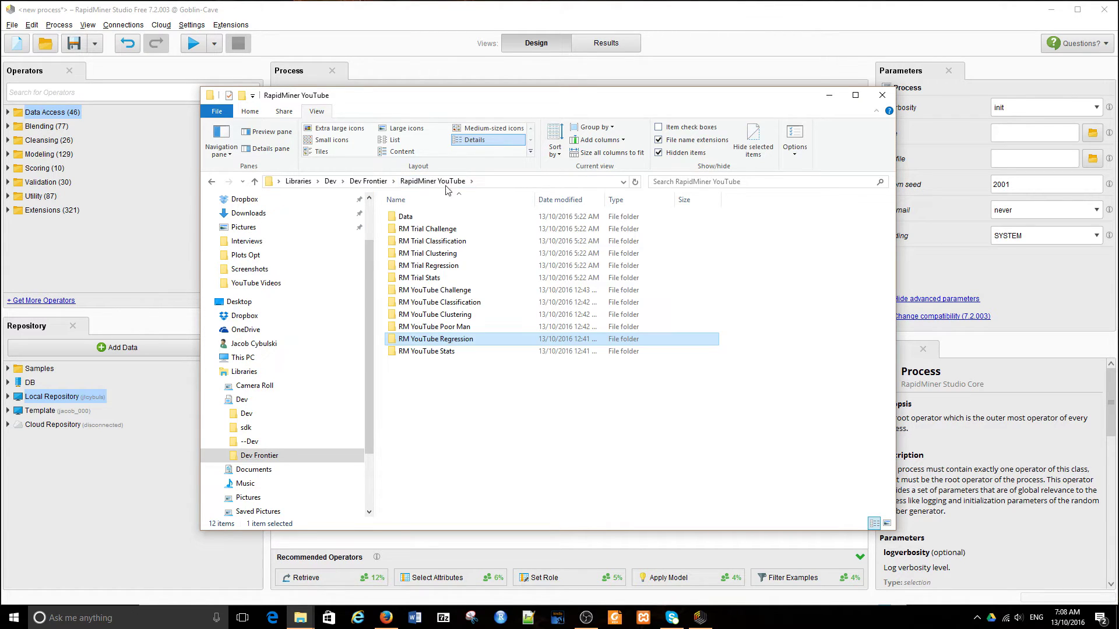
double_click(401, 220)
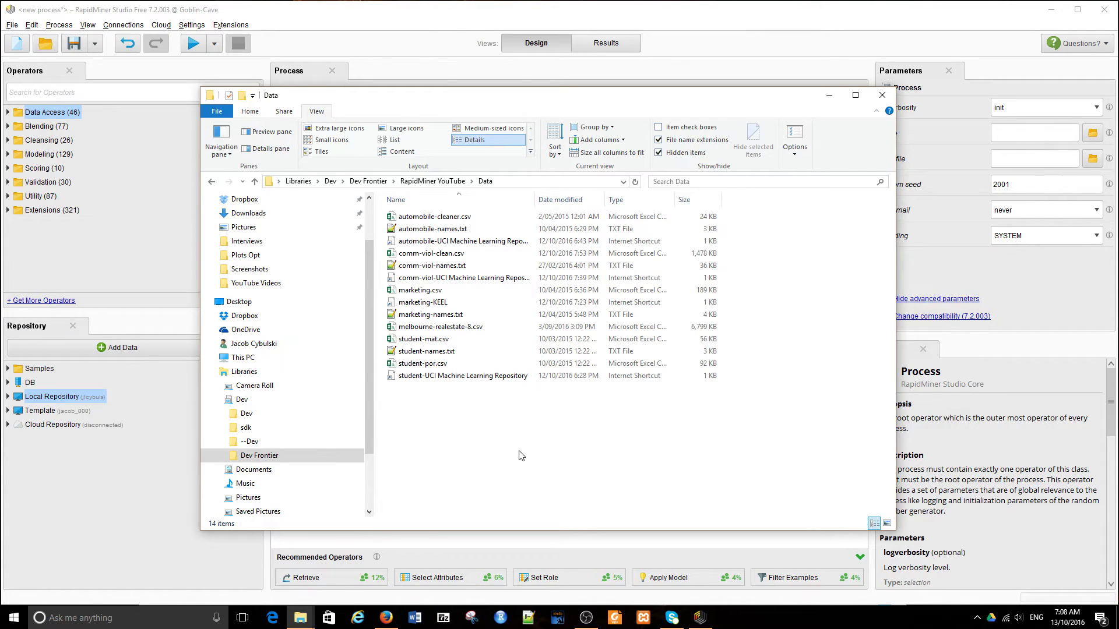
click(432, 182)
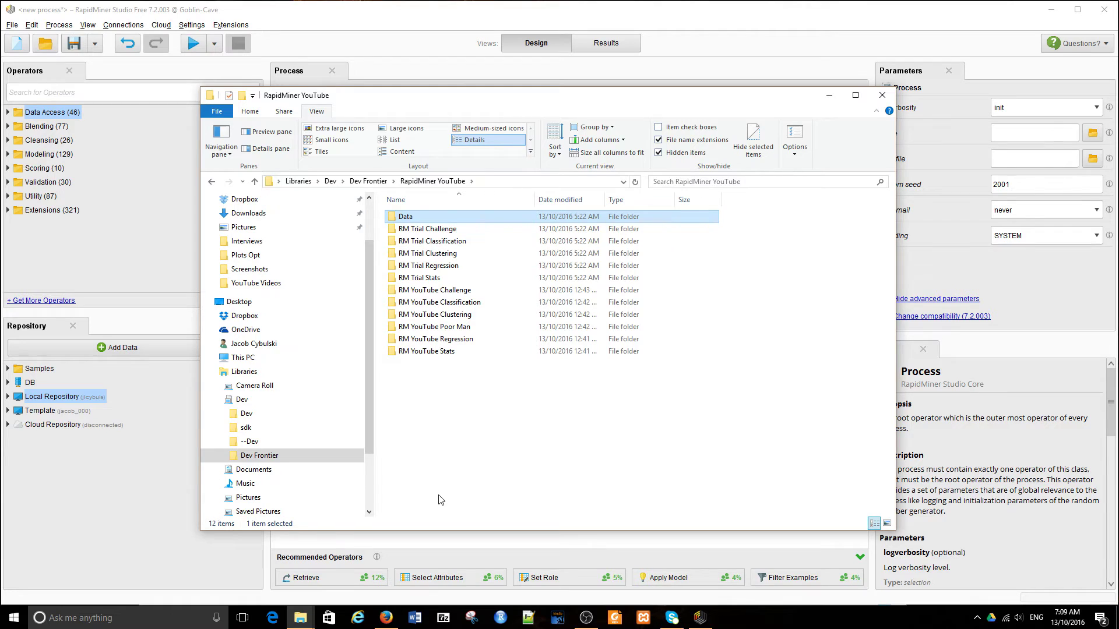
click(422, 13)
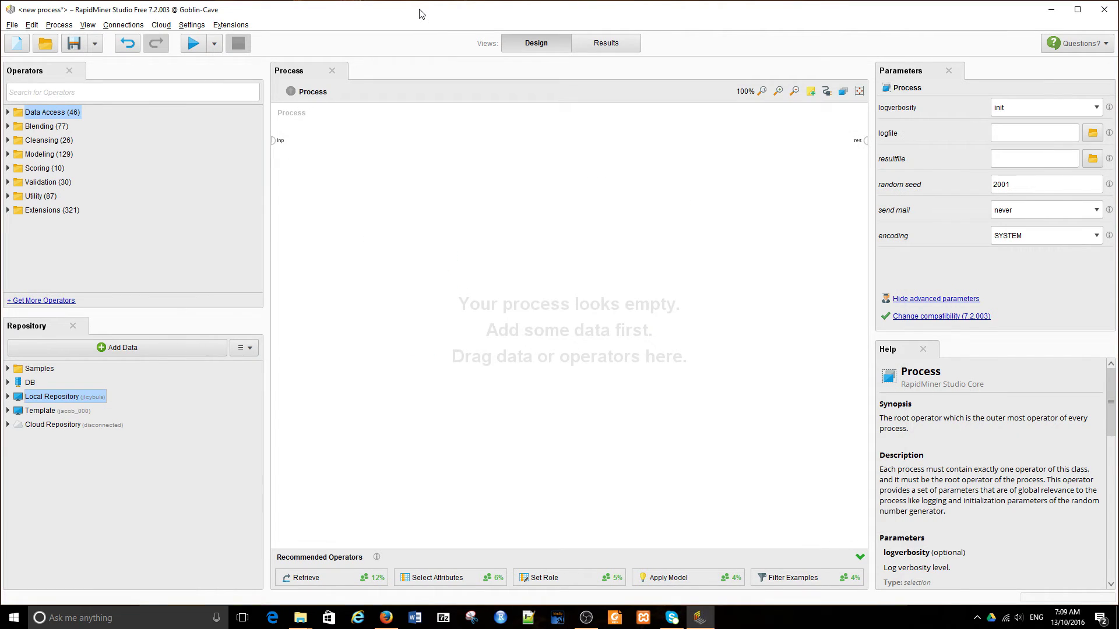
Step: Configure Local Repository with root directory D:\Dev Frontier\RapidMiner YouTube and save it
right_click(39, 398)
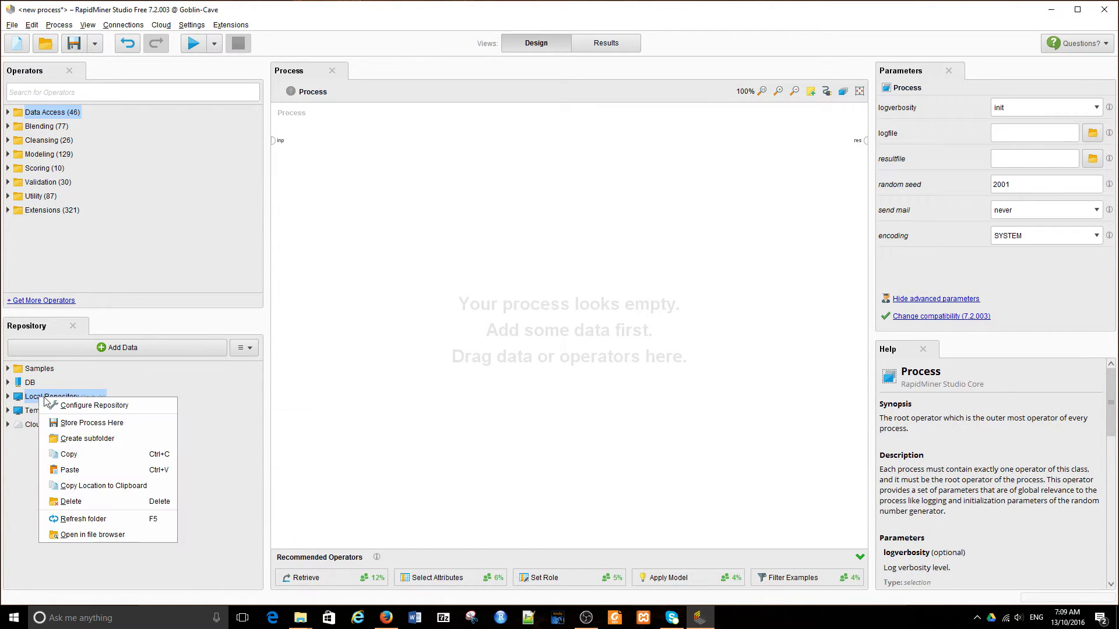
click(69, 406)
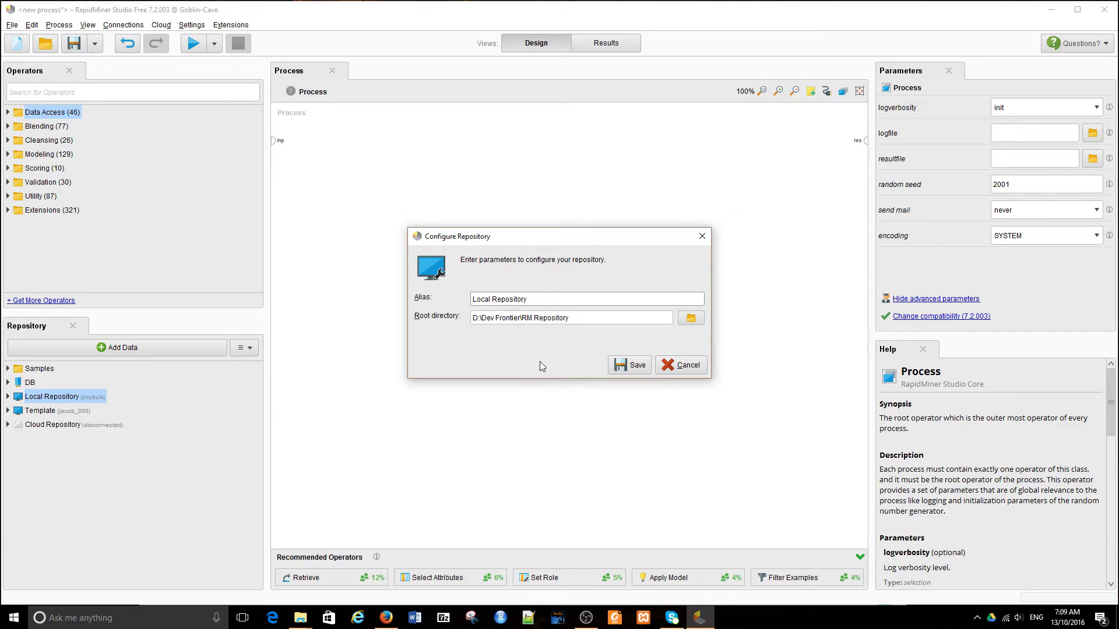
click(691, 319)
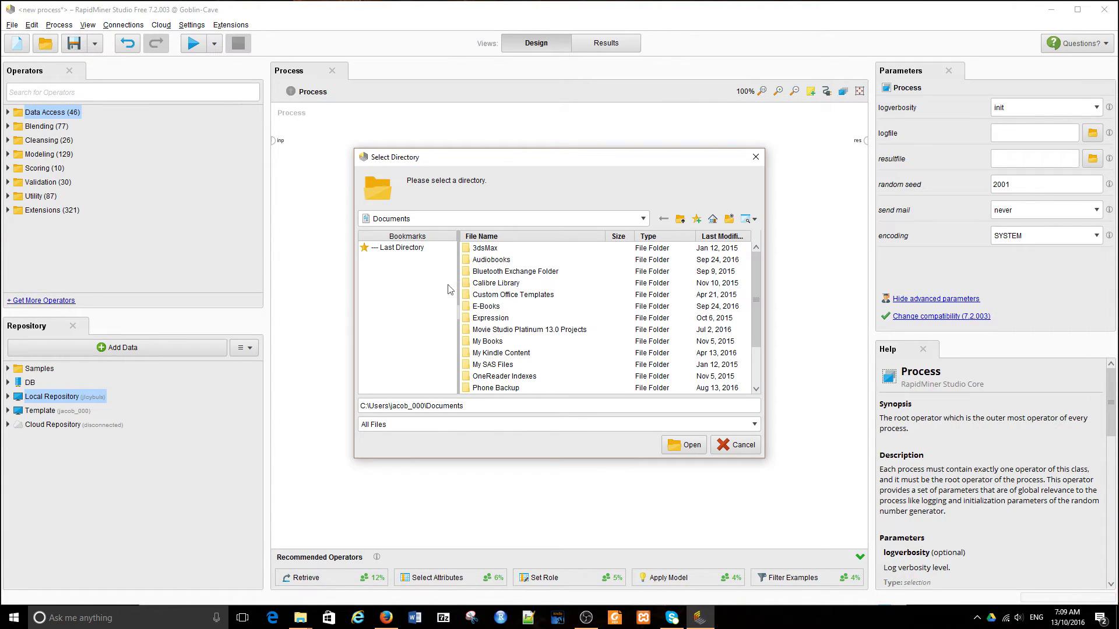
click(388, 219)
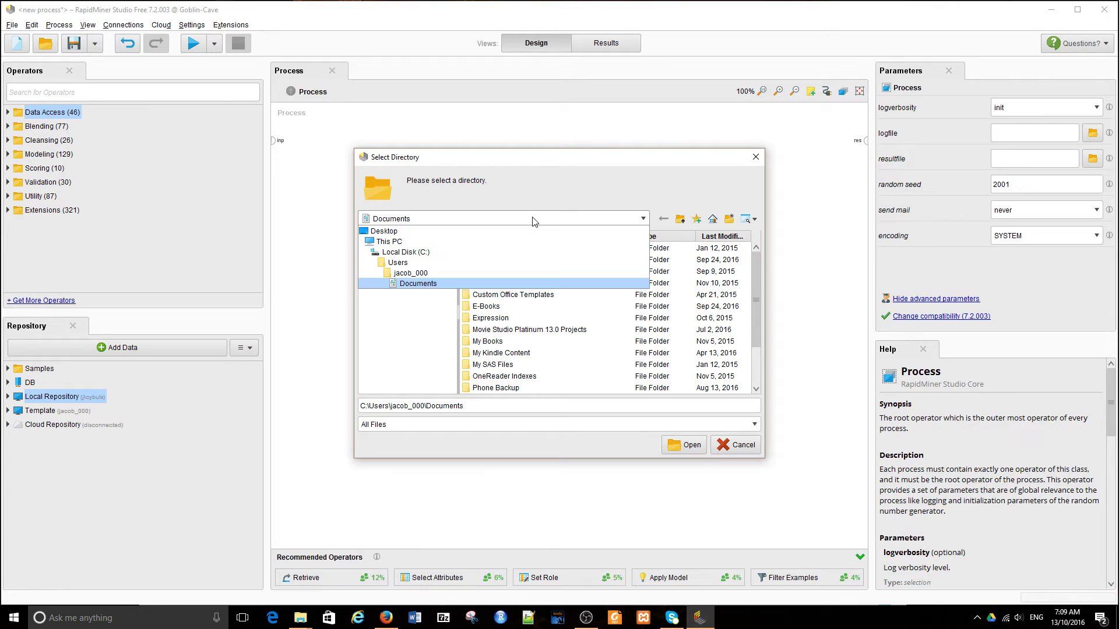
click(385, 243)
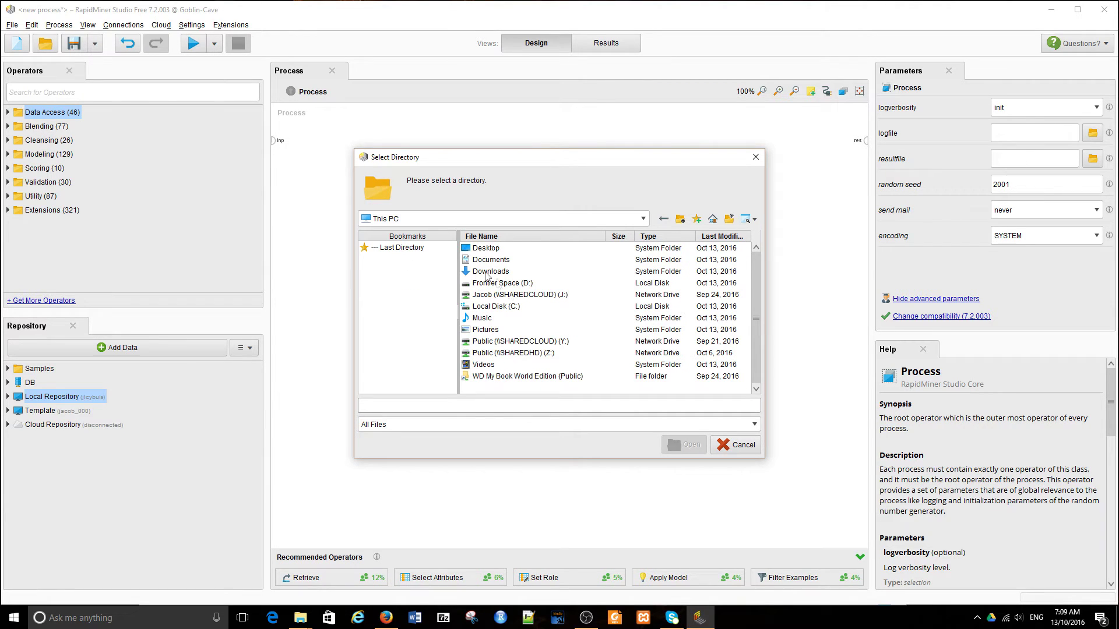
double_click(513, 284)
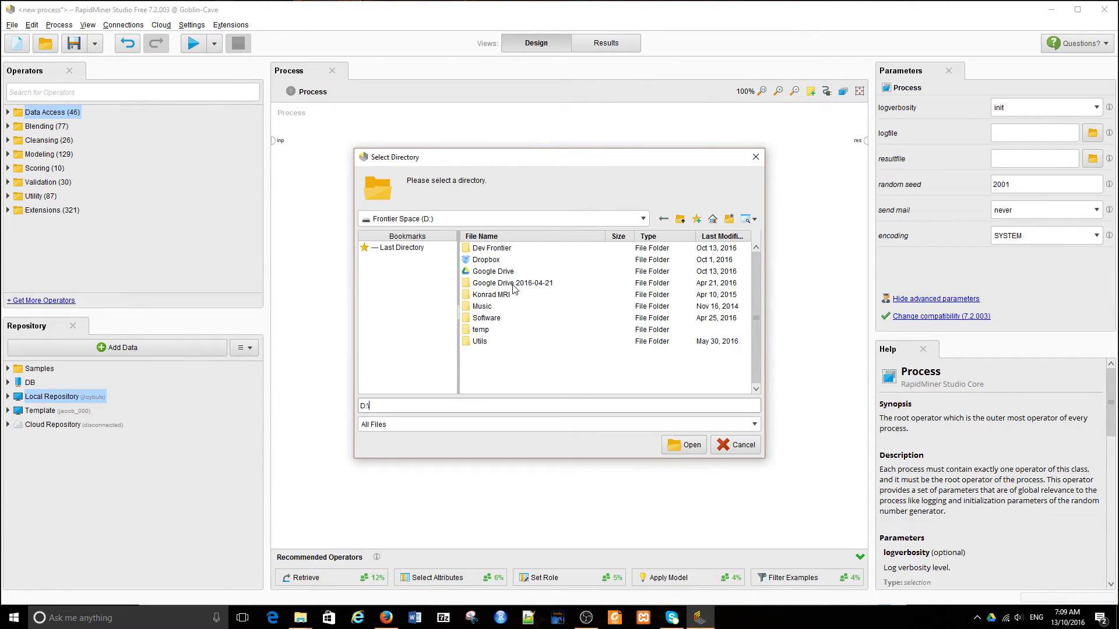
double_click(492, 248)
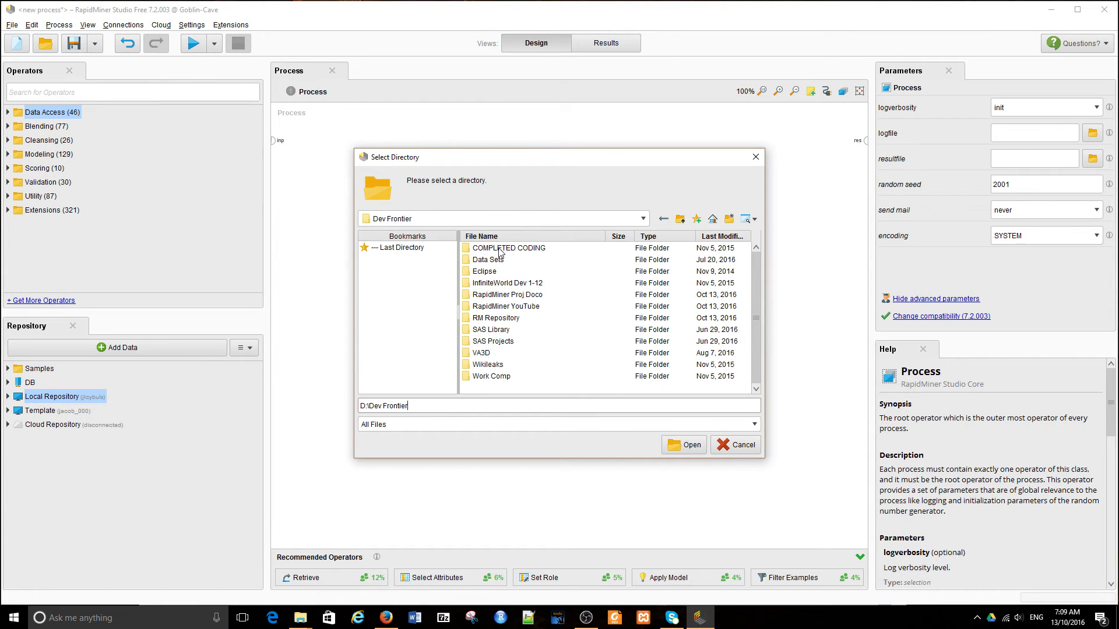
double_click(504, 306)
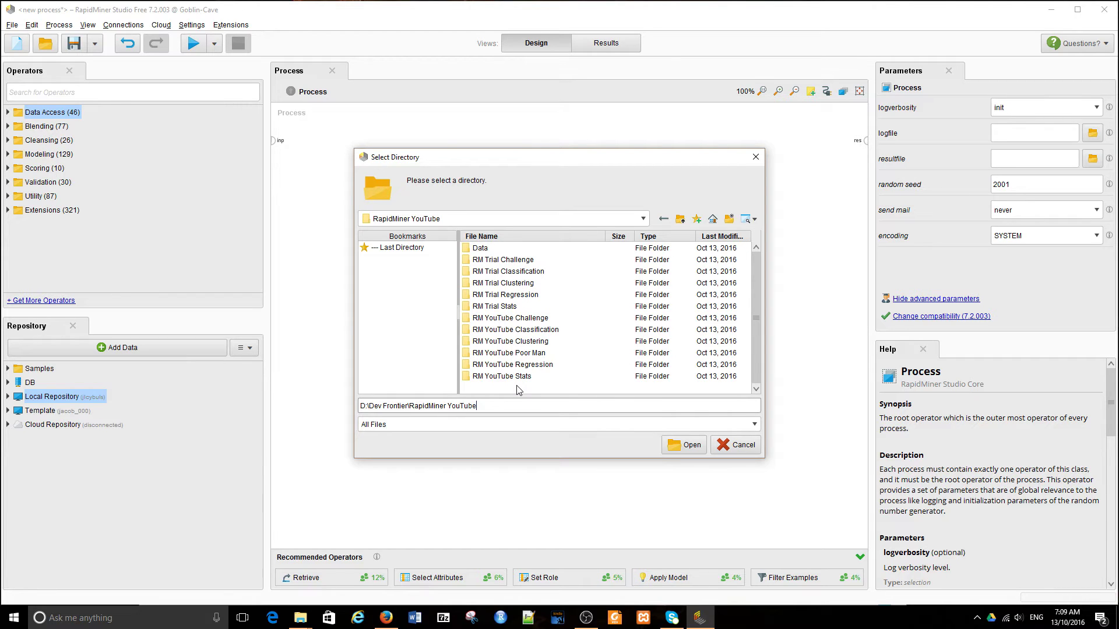
click(688, 447)
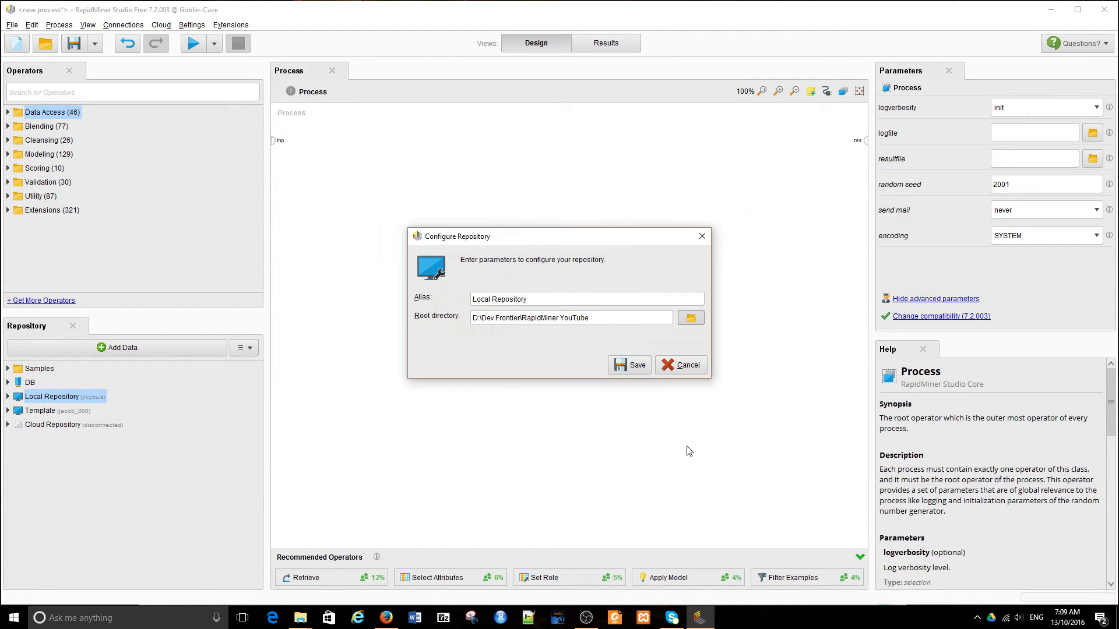
click(631, 367)
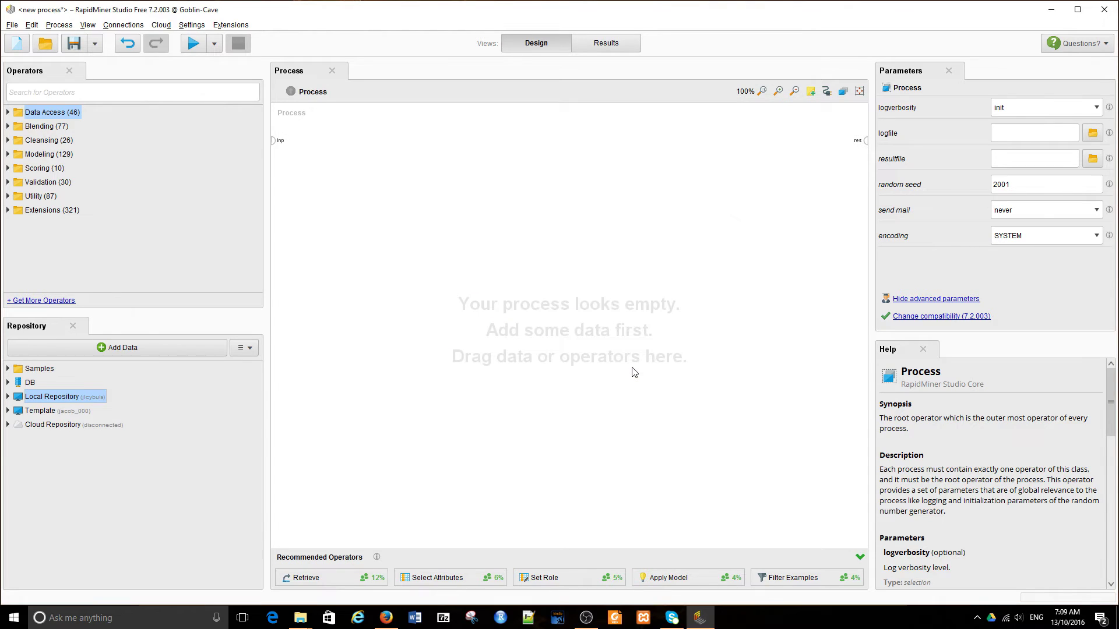
Step: Expand Local Repository, browse the RM Trial Classification processes, then expand the Data folder
click(9, 397)
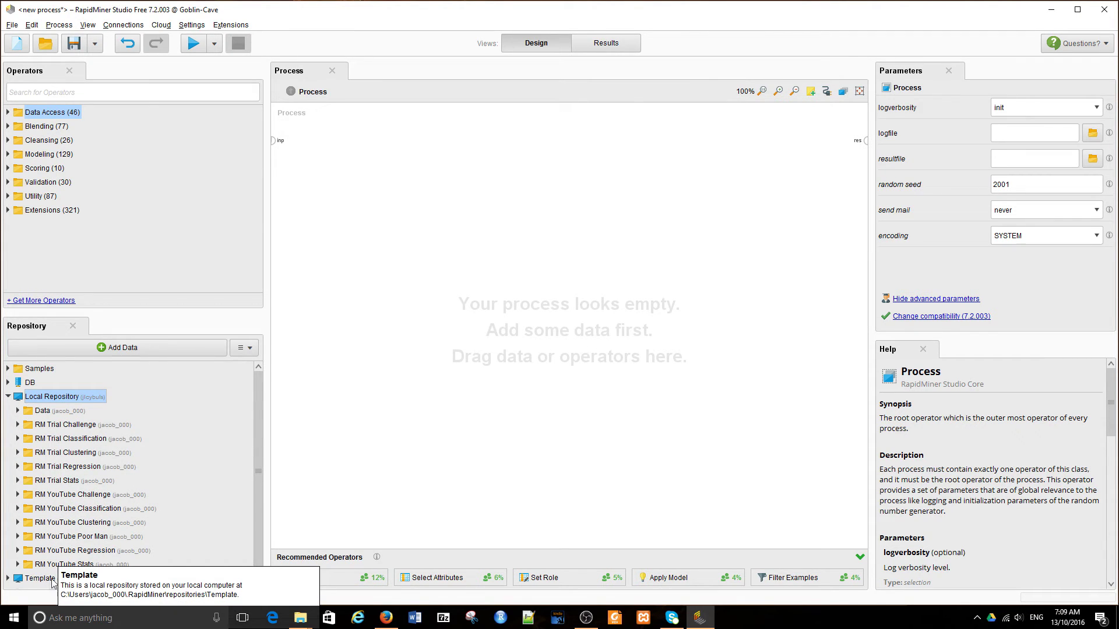
click(22, 525)
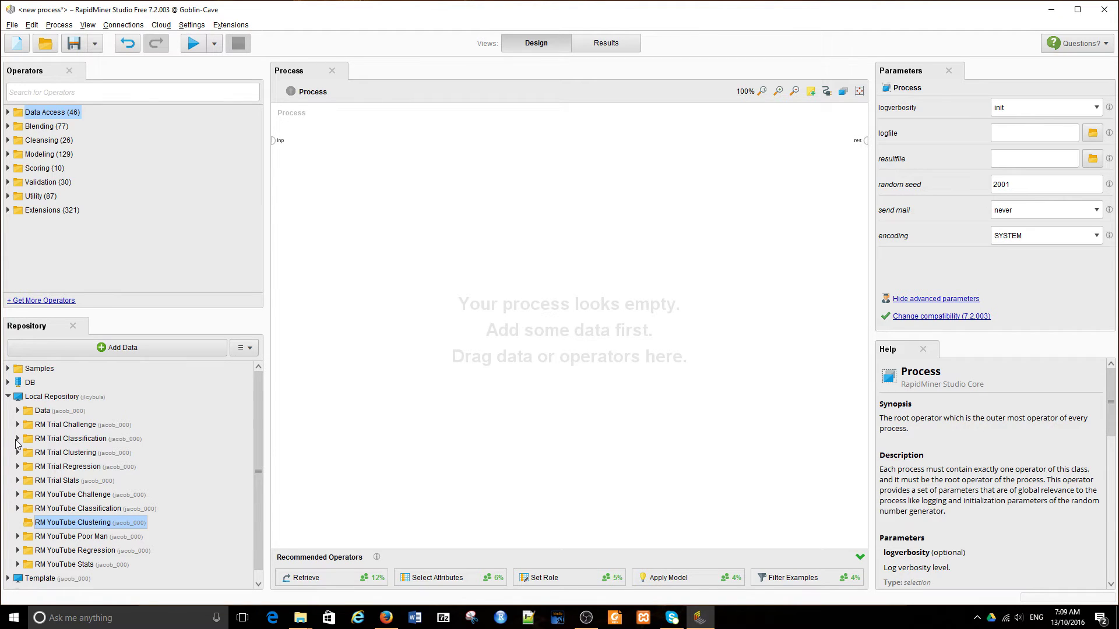
click(18, 438)
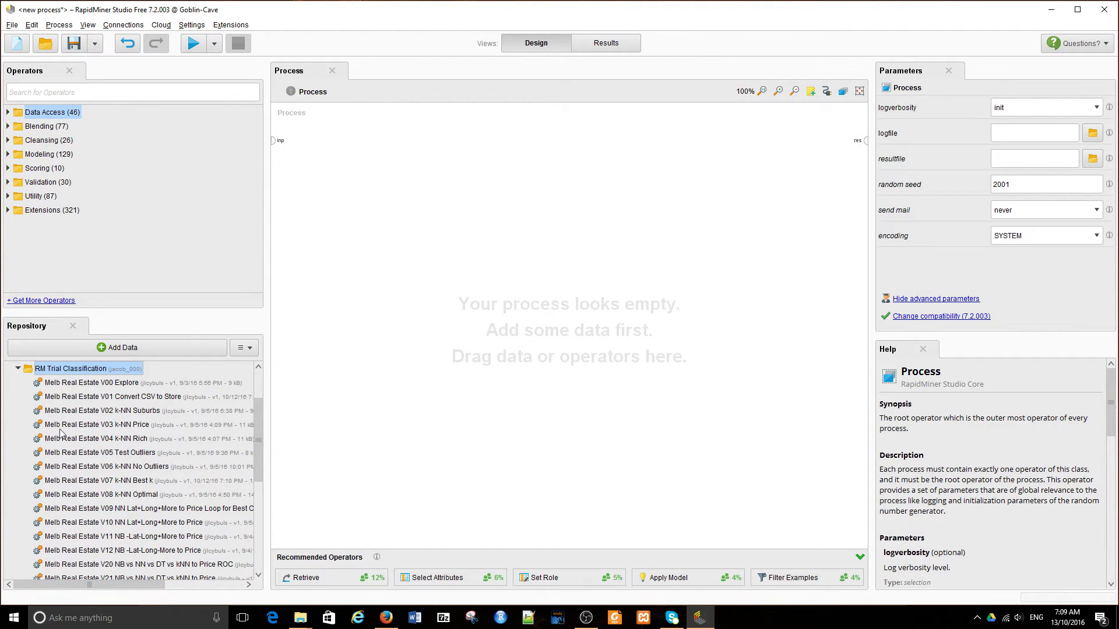
key(Down)
key(Down)
key(Down)
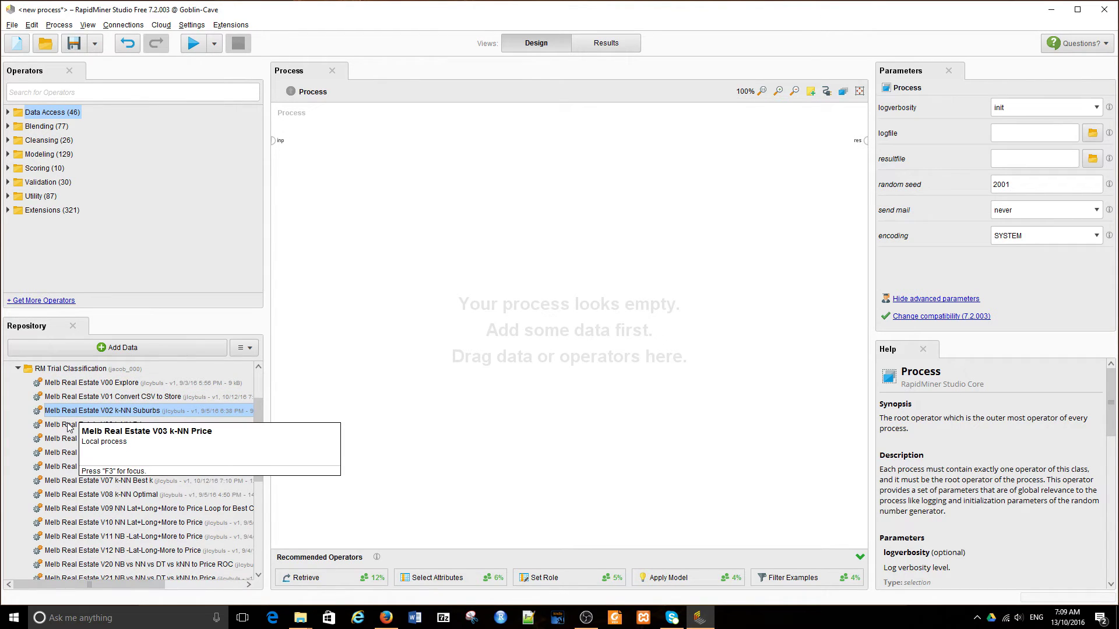
click(17, 370)
click(25, 402)
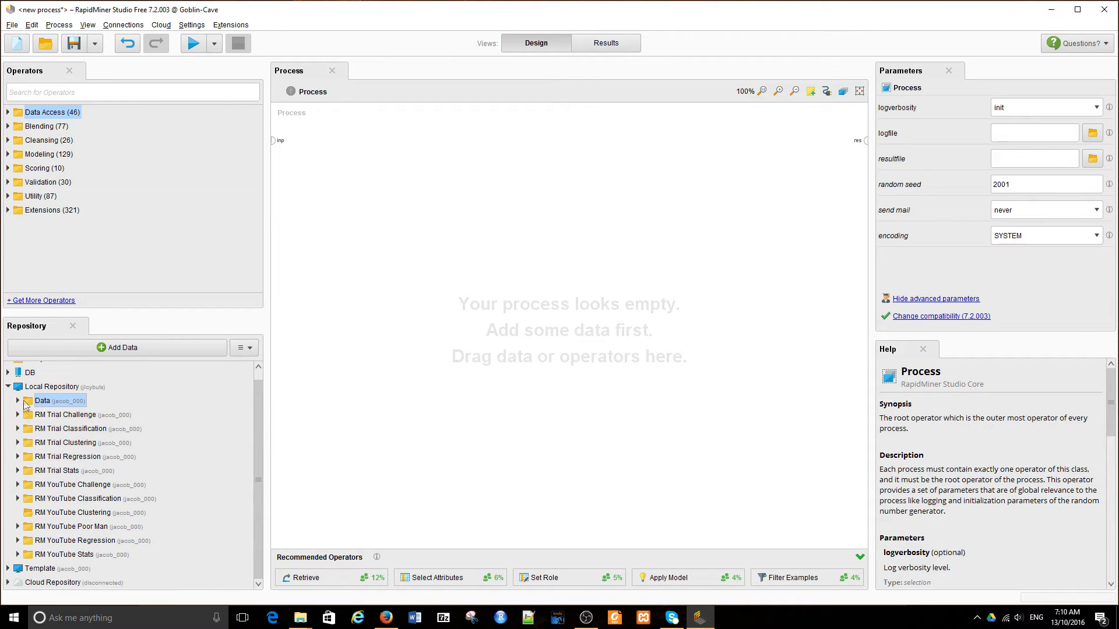
click(17, 401)
click(236, 27)
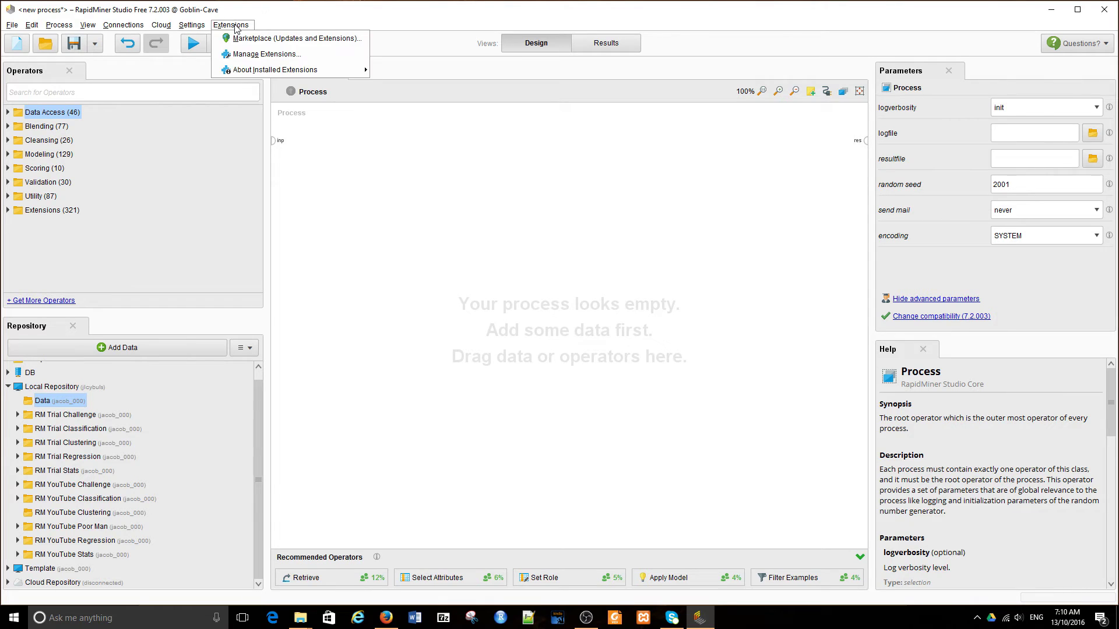
click(243, 56)
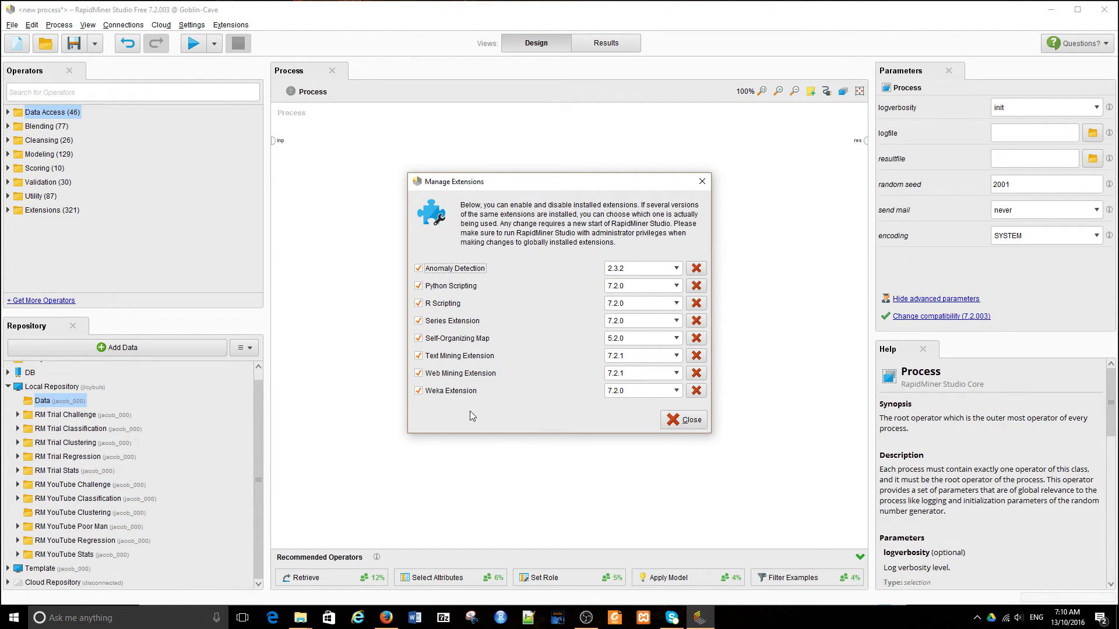
click(686, 426)
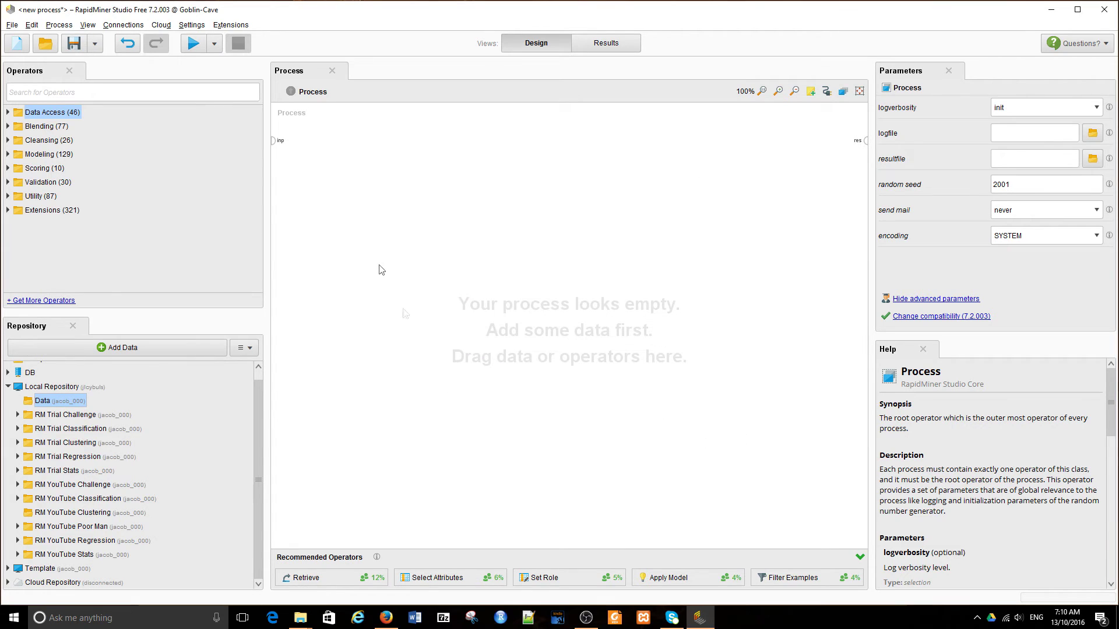
click(231, 25)
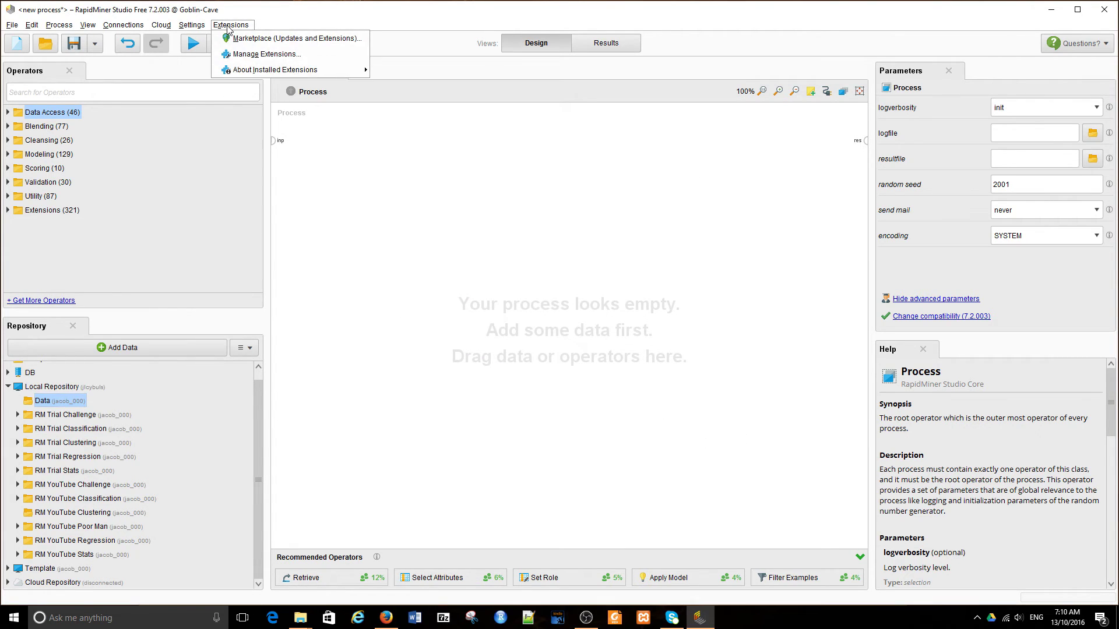
Step: Check the Marketplace Updates tab, confirming RapidMiner Studio 7.2.3 is up to date
click(261, 39)
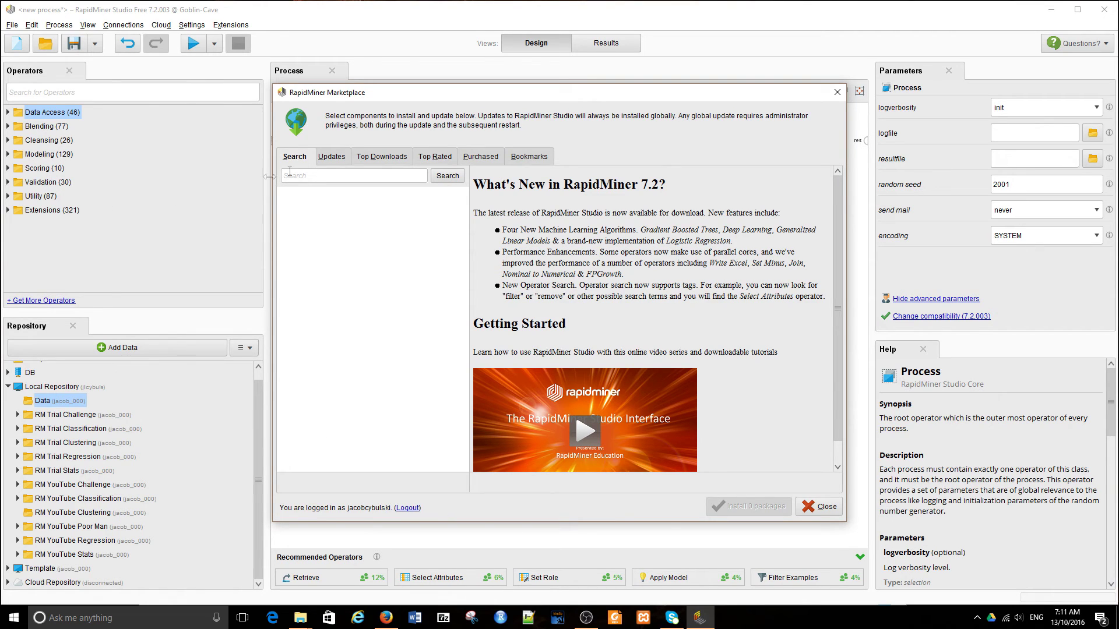
click(324, 158)
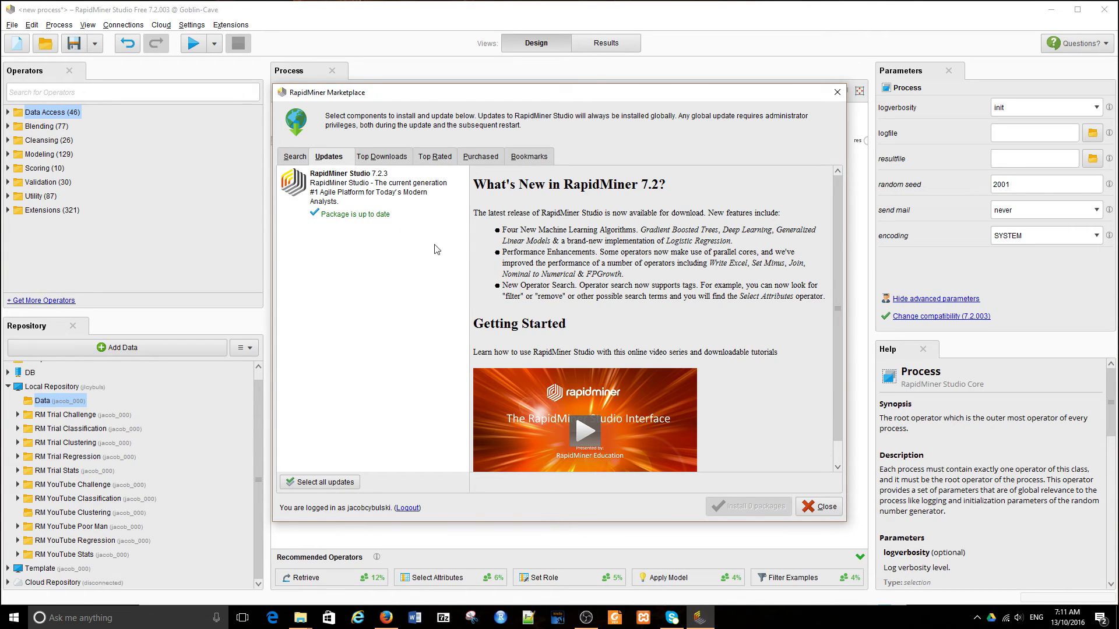
Step: Browse the Top Downloads list, including Text Processing, Weka Extension and Web Mining
click(388, 161)
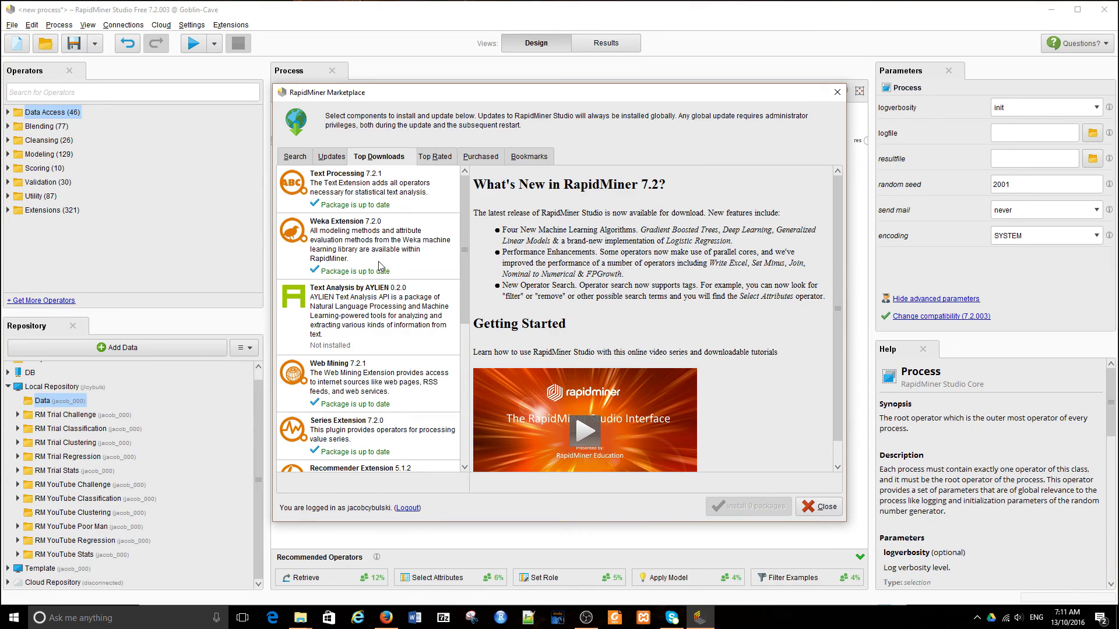
scroll(380, 341, down, 1)
scroll(380, 341, down, 3)
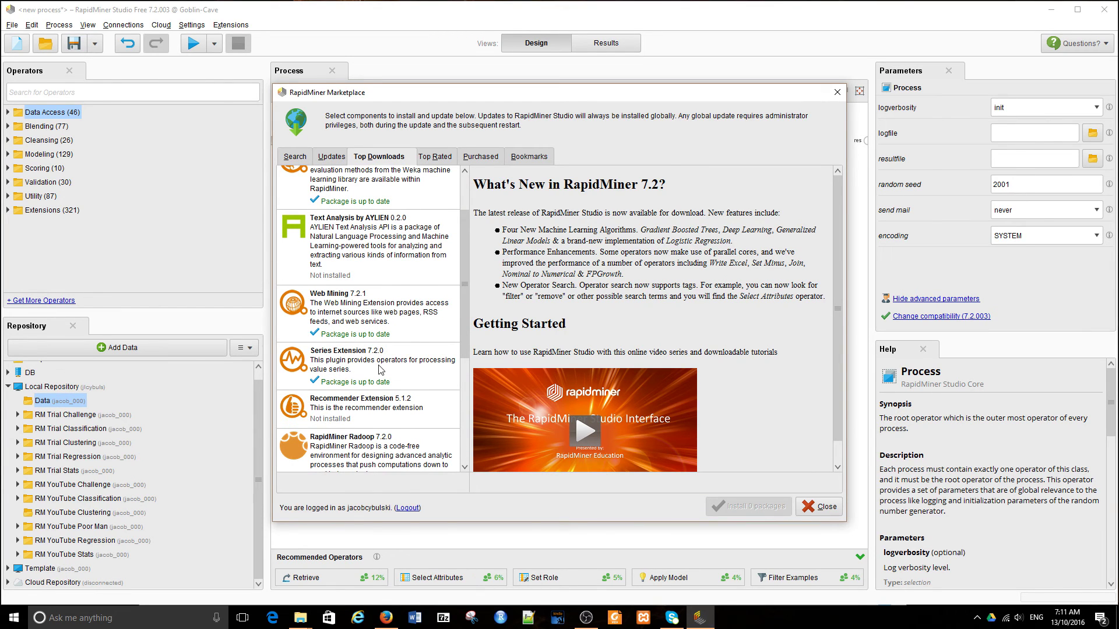
scroll(379, 370, down, 5)
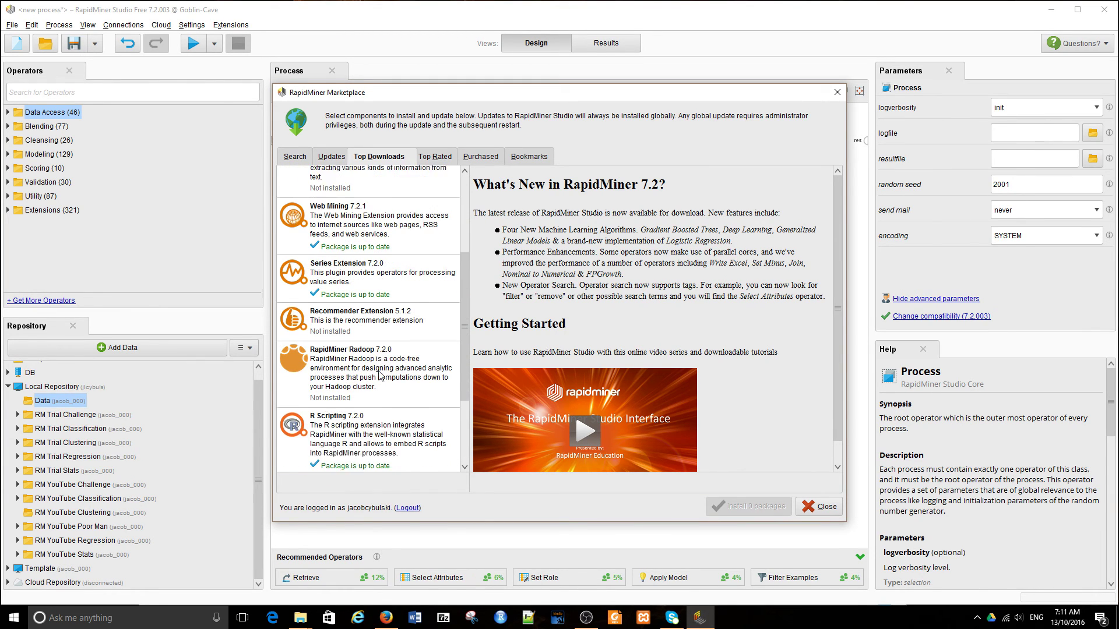
scroll(378, 374, down, 2)
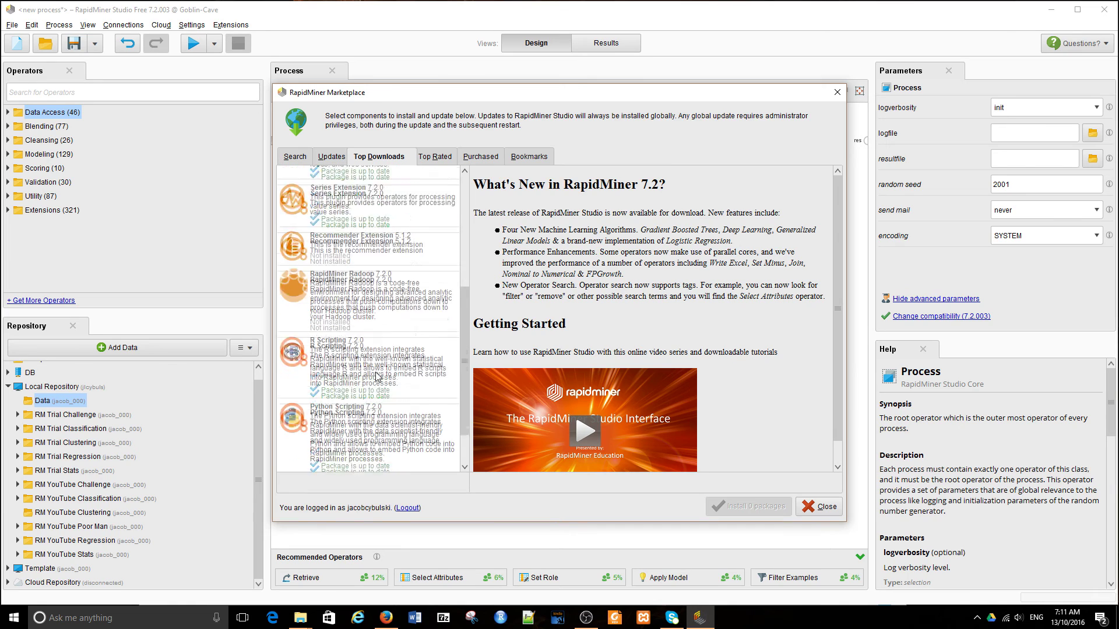
scroll(384, 396, down, 2)
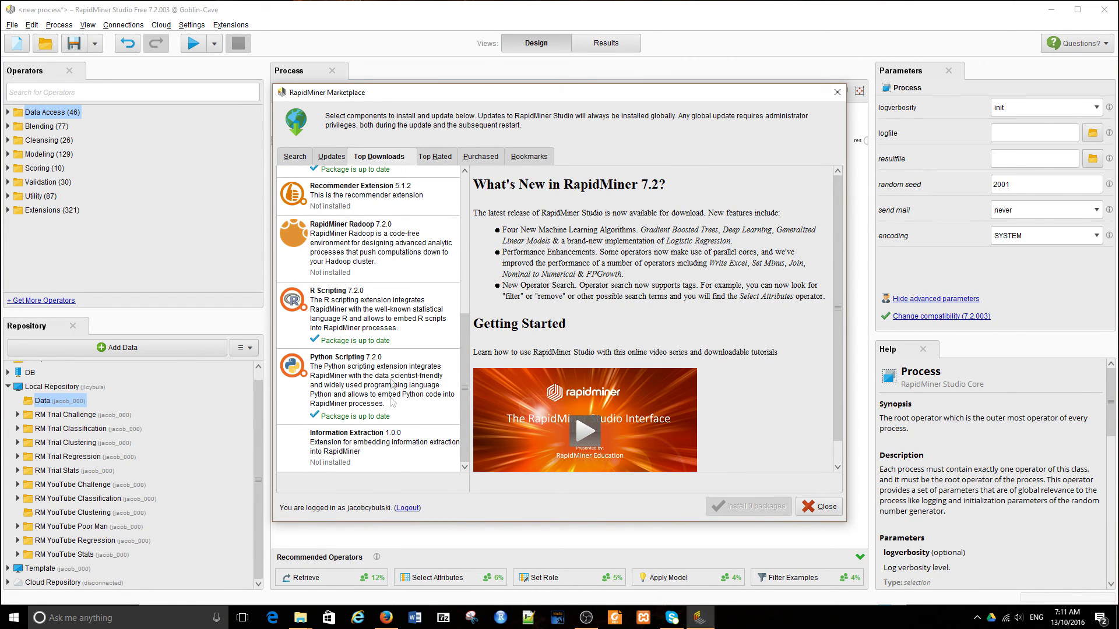
scroll(392, 354, up, 4)
scroll(392, 352, up, 7)
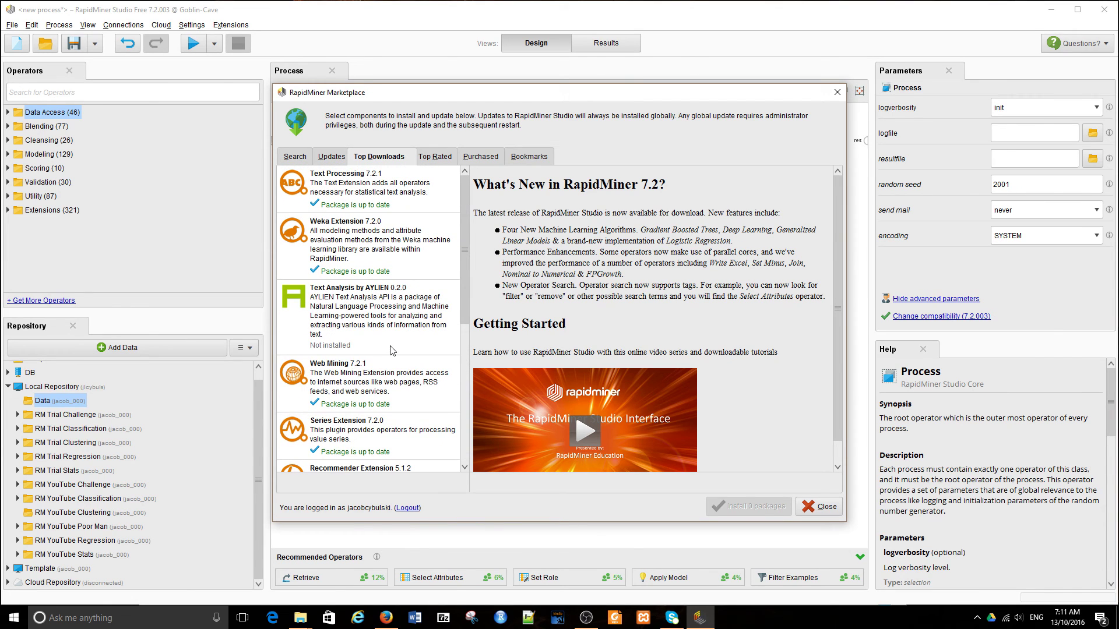
click(294, 157)
Step: Search the Marketplace for 'som', view the Recommender Extension, then close the Marketplace
click(305, 175)
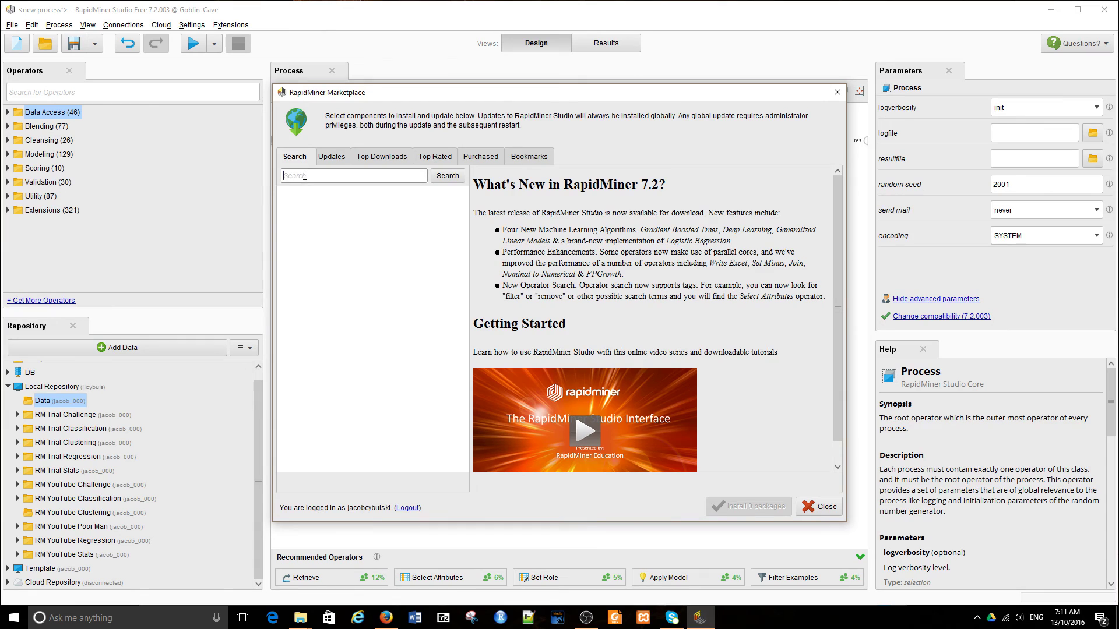
text(som)
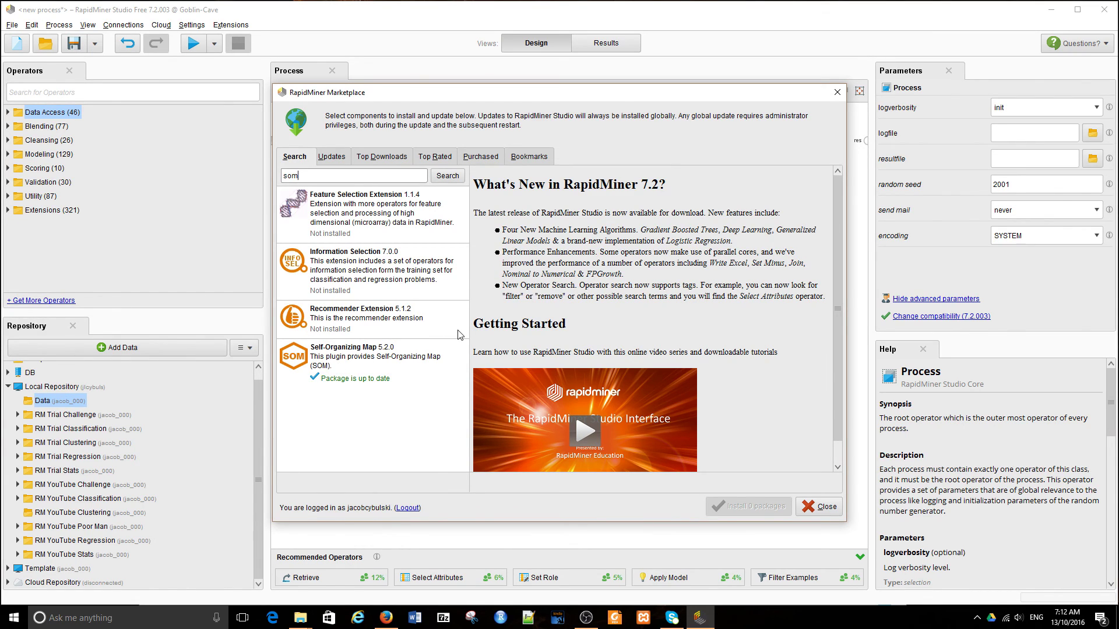
click(364, 327)
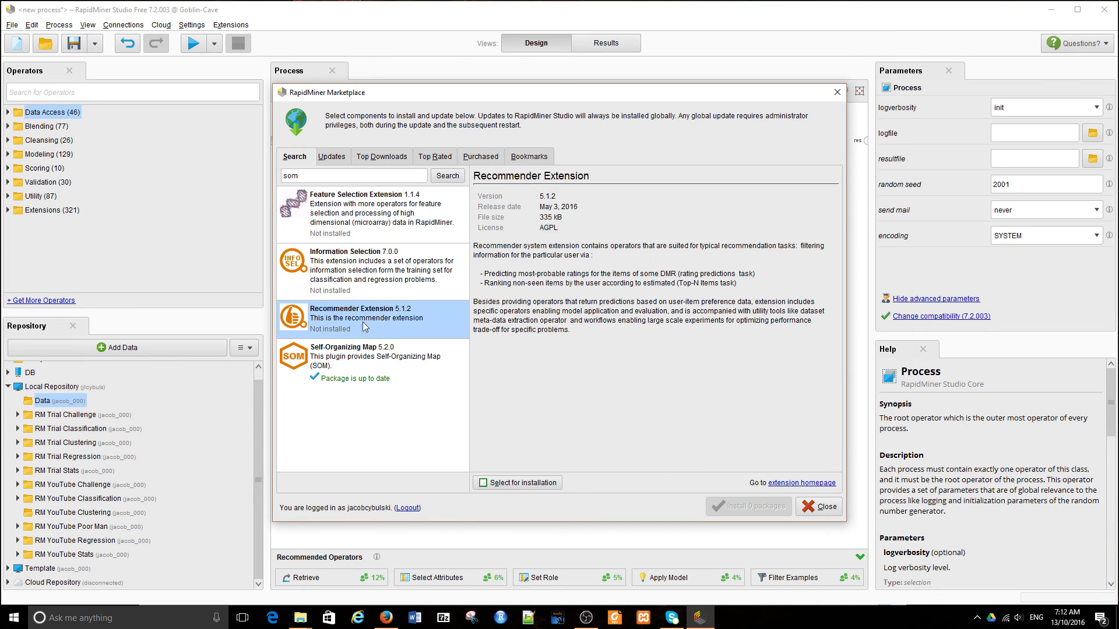
click(825, 508)
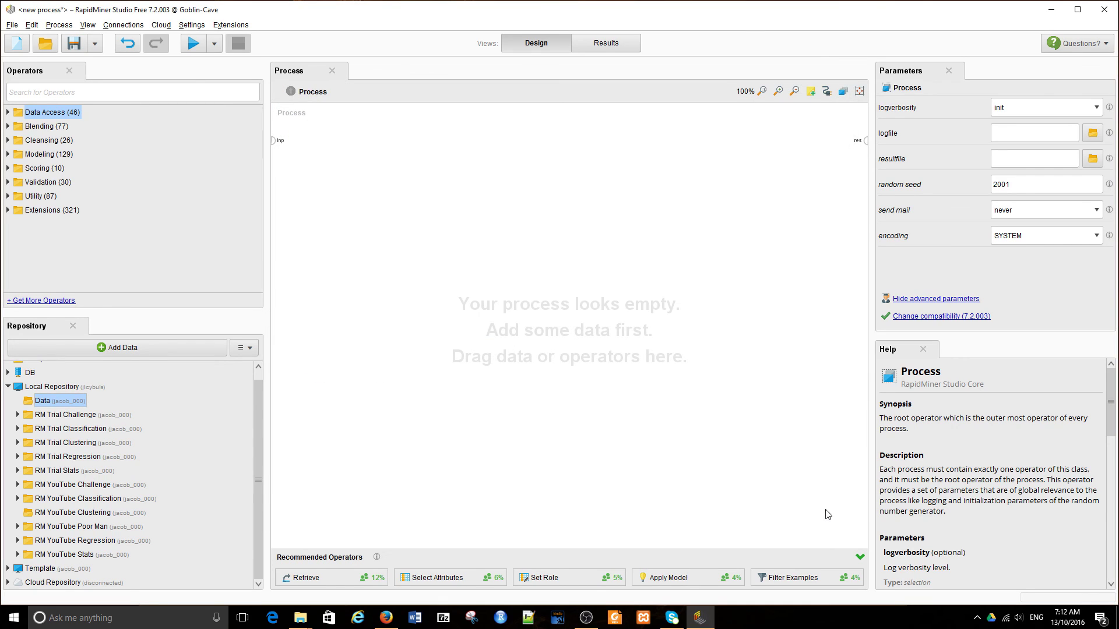